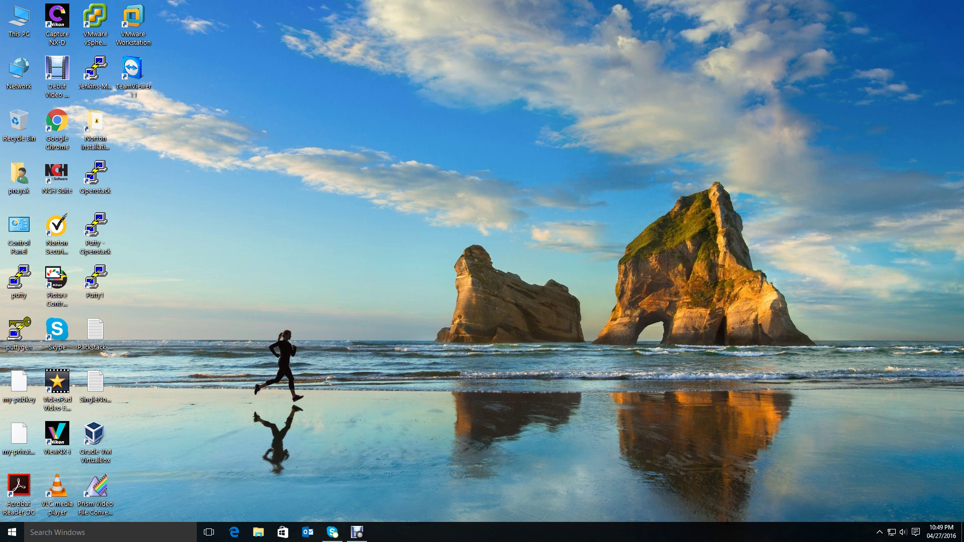
Open trystack.org in Google Chrome and log in to the OpenStack dashboard with the Facebook account
{"action": "double_click", "coordinate": [57, 123]}
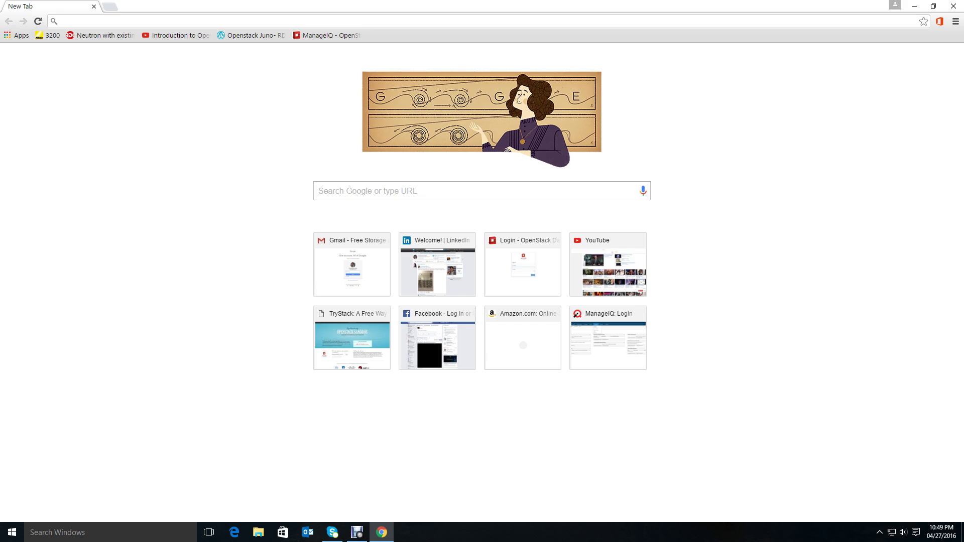
{"action": "type", "text": "try"}
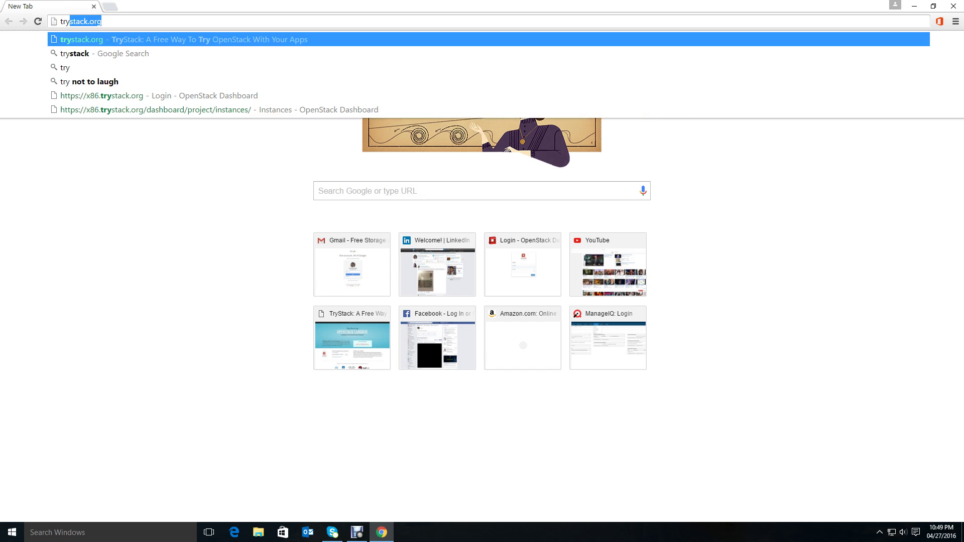
{"action": "key", "text": "Return"}
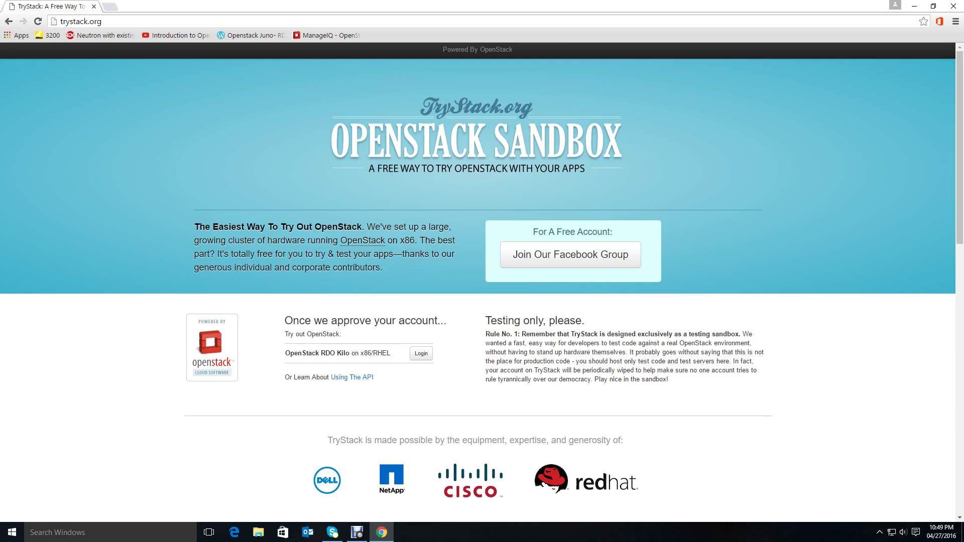
{"action": "left_click", "coordinate": [421, 353]}
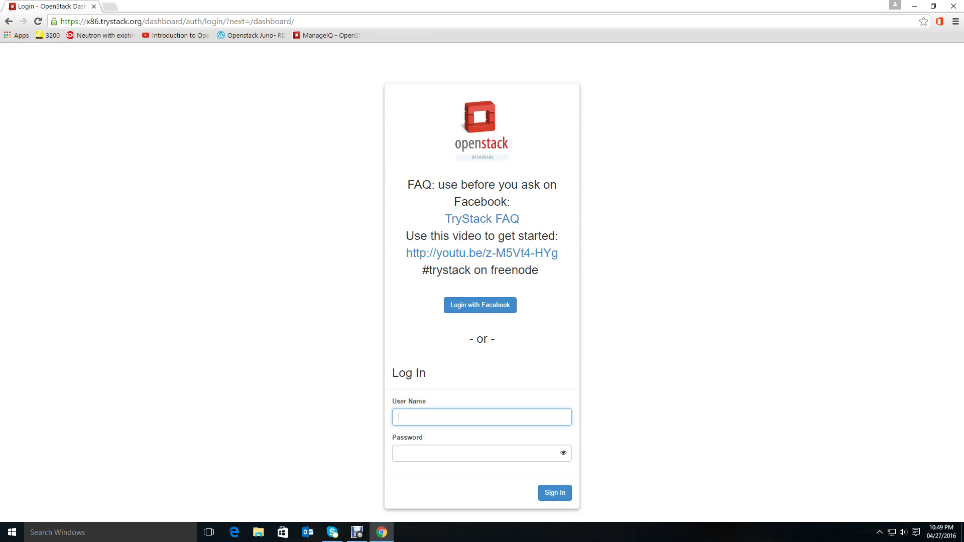
{"action": "left_click", "coordinate": [480, 305]}
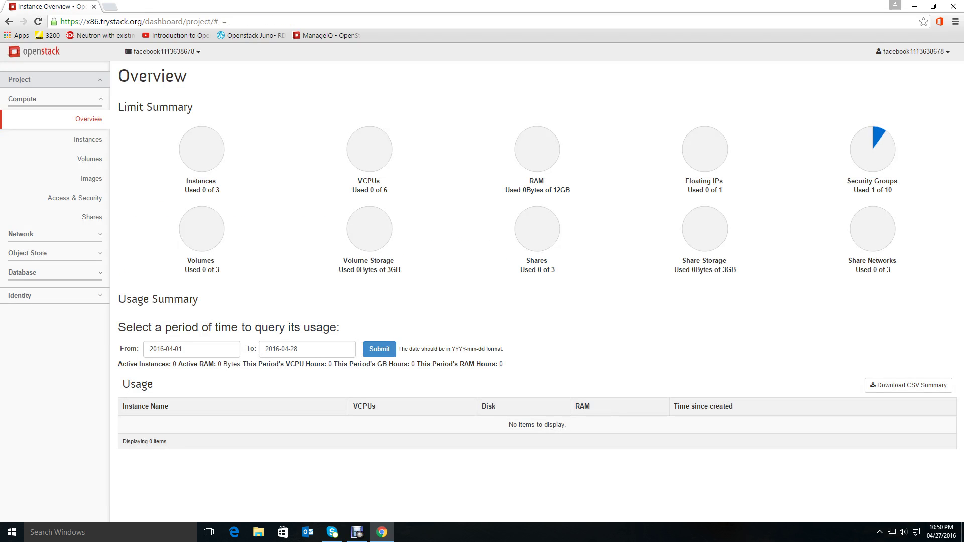
View the project's network topology
{"action": "left_click", "coordinate": [55, 99]}
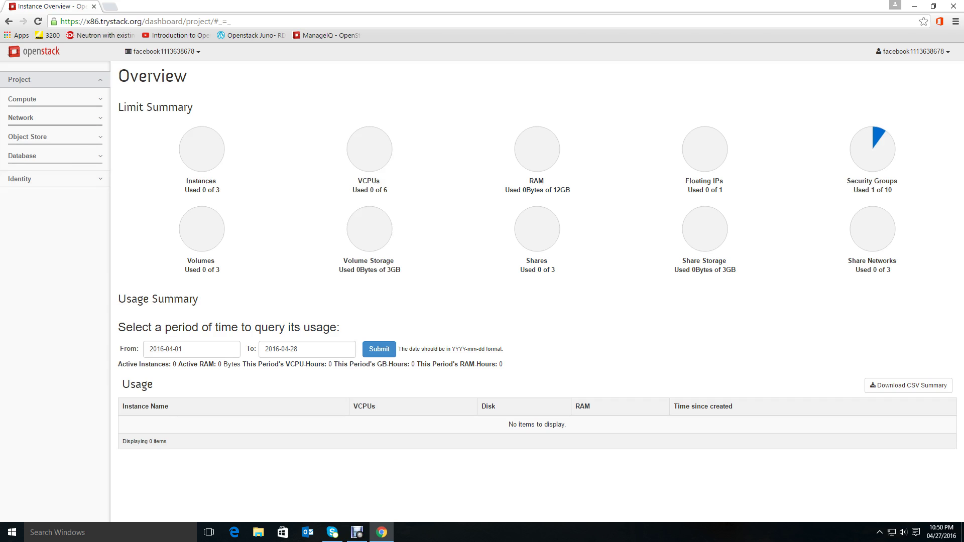
{"action": "left_click", "coordinate": [21, 117]}
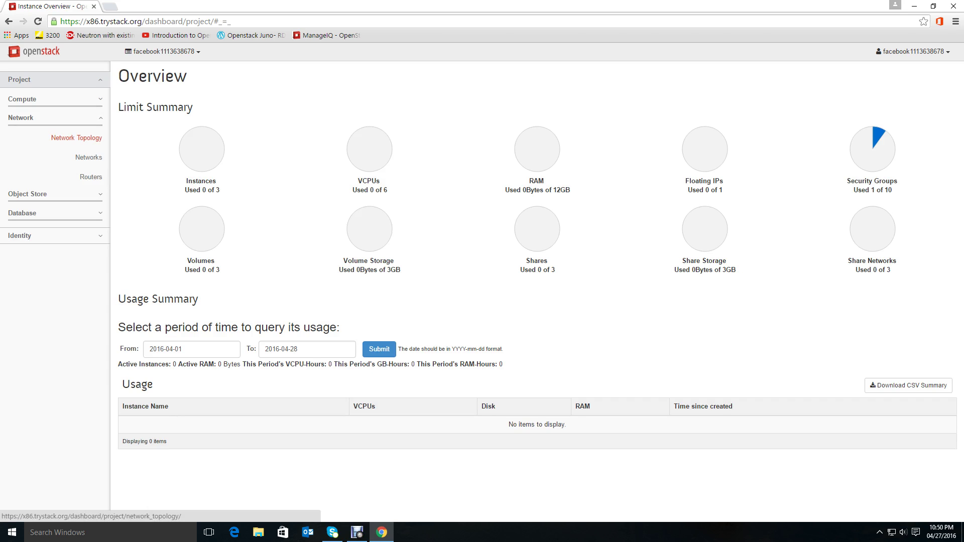
{"action": "left_click", "coordinate": [76, 138]}
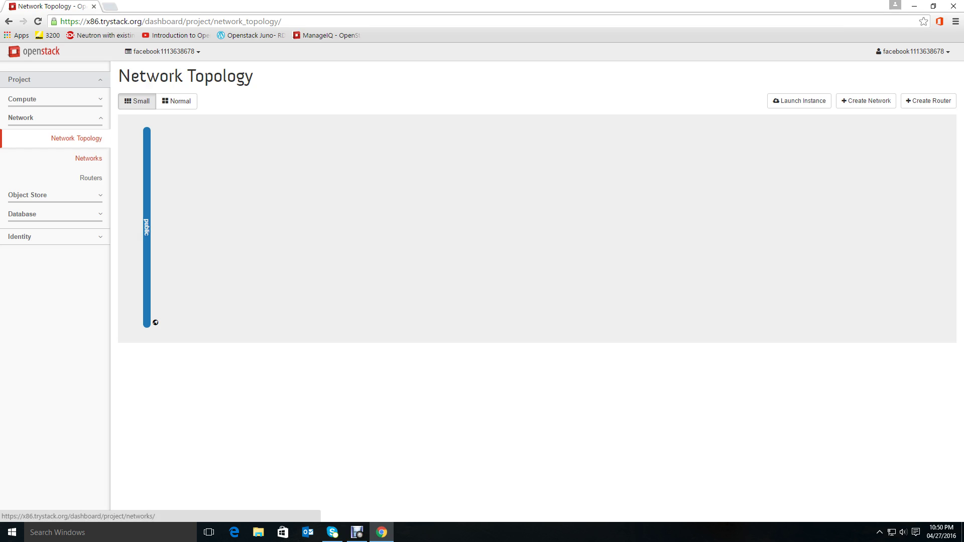
Start creating a network named my_network from the project's Networks page and proceed to its subnet settings
{"action": "left_click", "coordinate": [88, 158]}
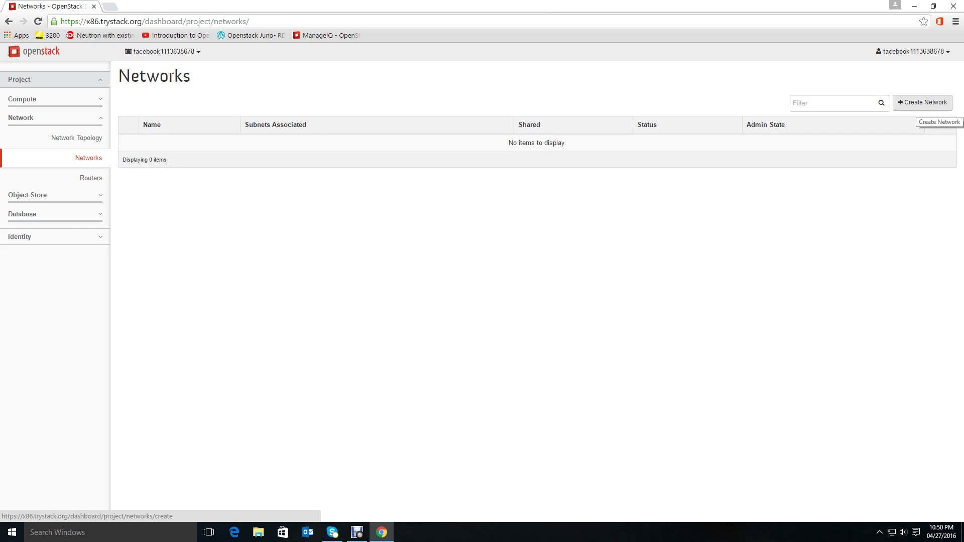
{"action": "left_click", "coordinate": [922, 102]}
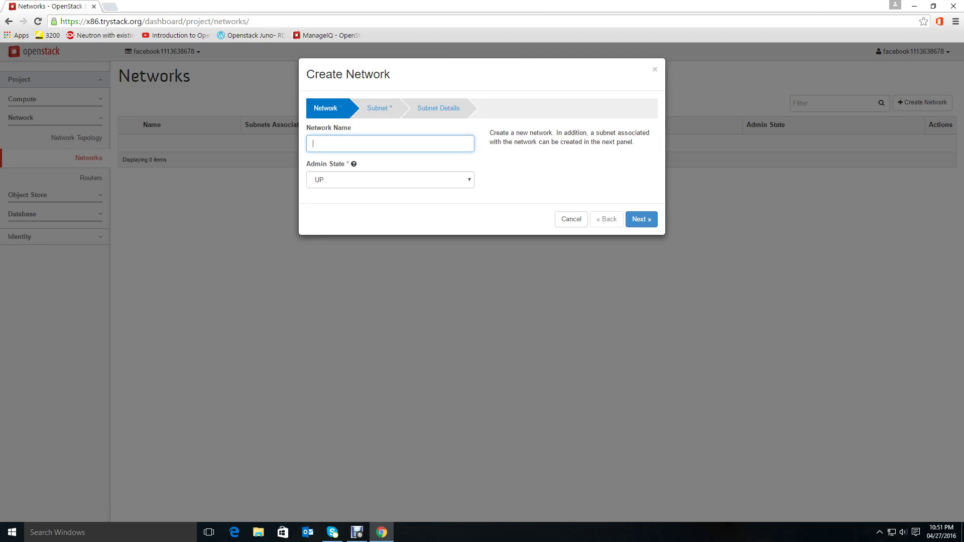
{"action": "type", "text": "my_network"}
{"action": "key", "text": "Return"}
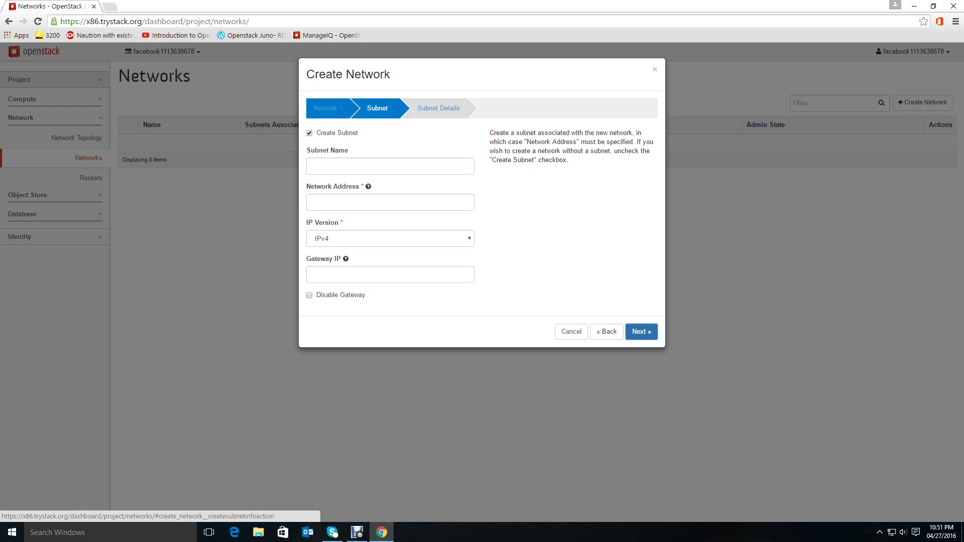
Define the subnet my_subnet with network address 192.168.1.0/24 and gateway IP 192.168.1.1, and proceed to the subnet details
{"action": "left_click", "coordinate": [351, 166]}
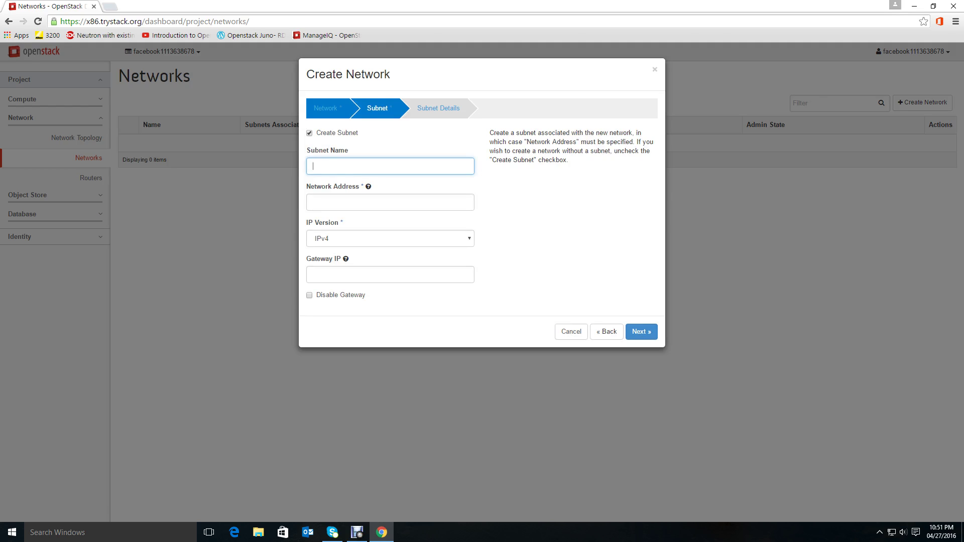
{"action": "type", "text": "my_subnet"}
{"action": "left_click", "coordinate": [390, 202]}
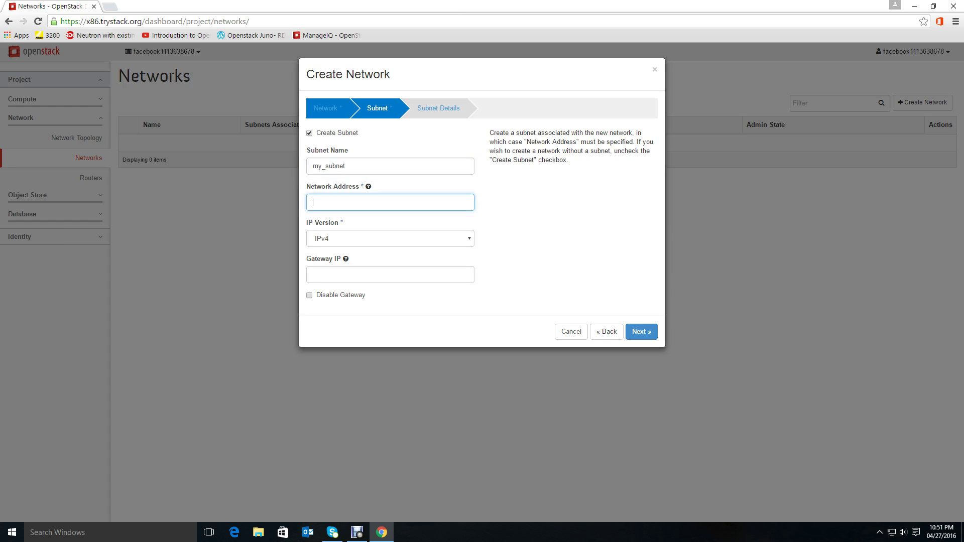
{"action": "type", "text": "192.168.1.0/24"}
{"action": "left_click_drag", "start_coordinate": [350, 202], "coordinate": [356, 202]}
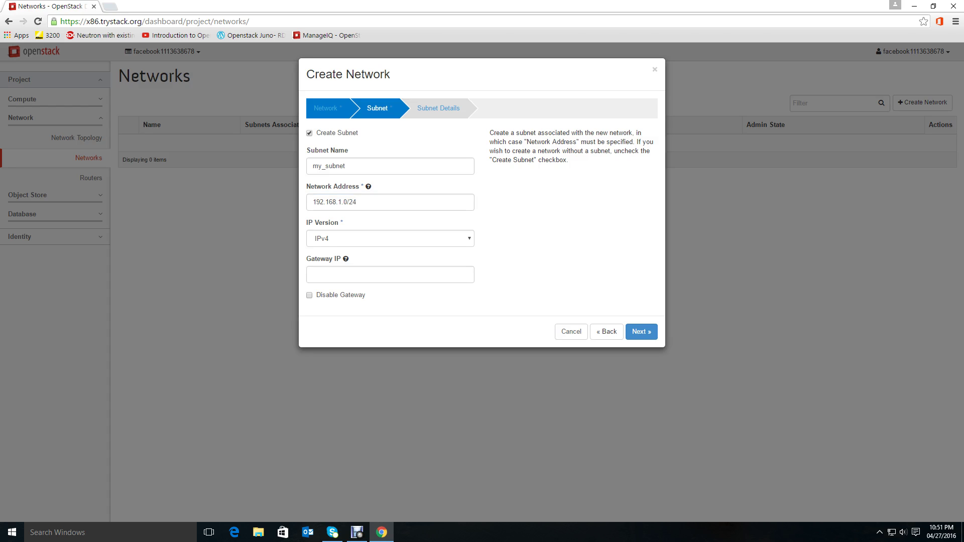
{"action": "left_click", "coordinate": [390, 274]}
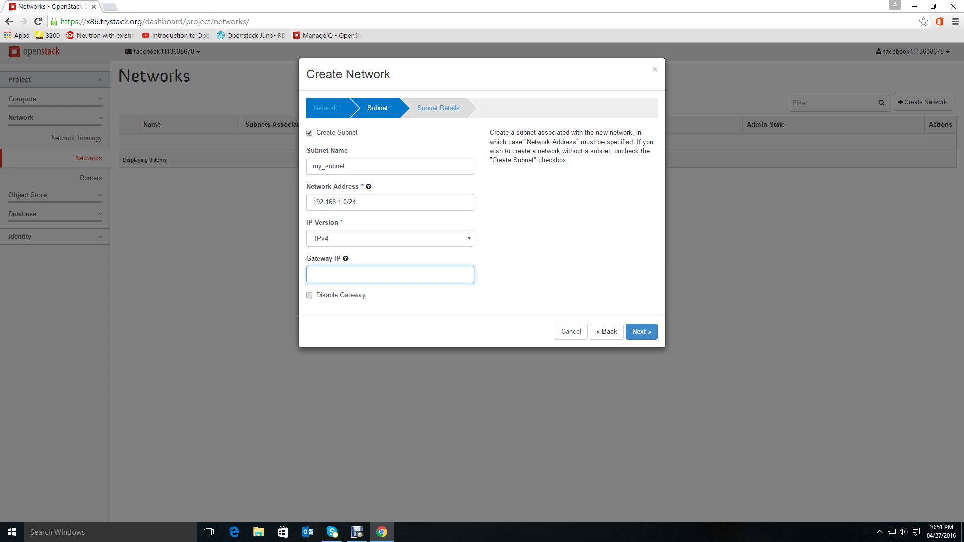
{"action": "type", "text": "192.168.1.1"}
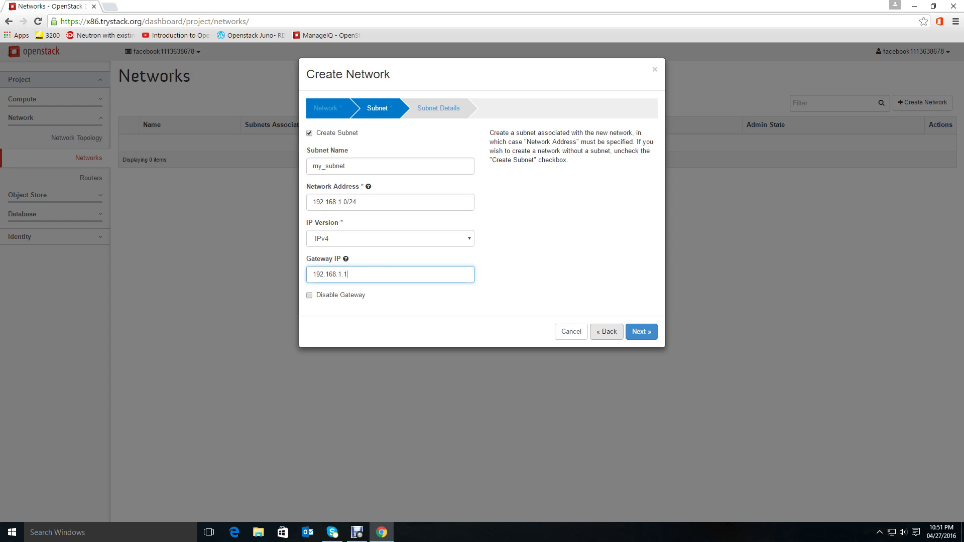
{"action": "left_click", "coordinate": [641, 331]}
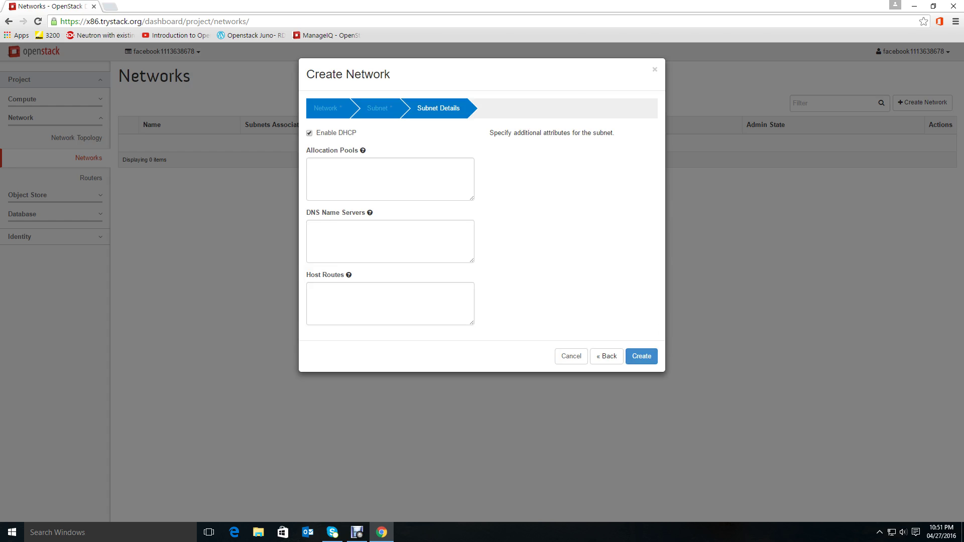
Set the subnet's allocation pool to 192.168.1.2,192.168.1.22
{"action": "left_click", "coordinate": [313, 165]}
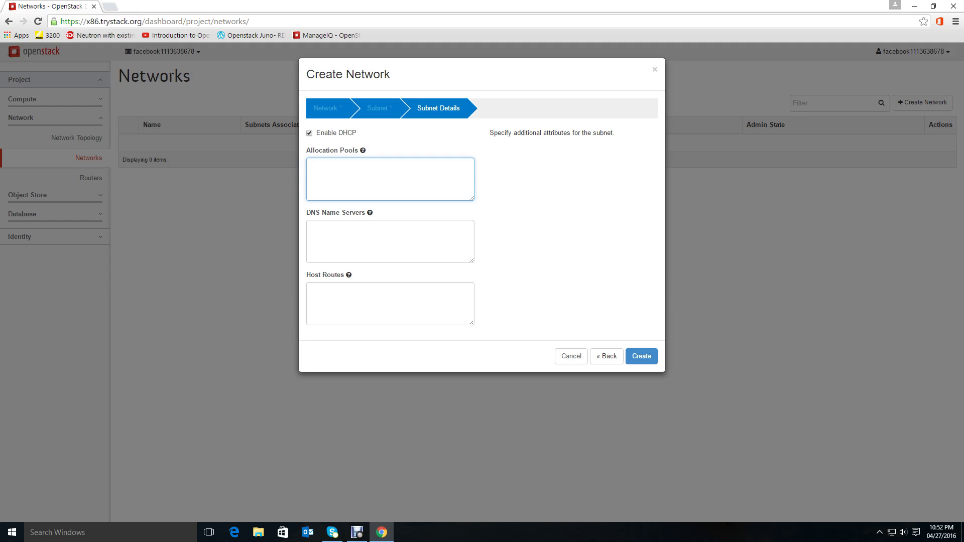
{"action": "type", "text": "192.168"}
{"action": "type", "text": ".1."}
{"action": "type", "text": "2"}
{"action": "type", "text": ","}
{"action": "type", "text": "192"}
{"action": "type", "text": ".168"}
{"action": "type", "text": ".1.2"}
{"action": "type", "text": "20"}
{"action": "left_click_drag", "start_coordinate": [385, 165], "coordinate": [387, 165]}
{"action": "type", "text": "22"}
Set the subnet's DNS name server to 8.8.8.8 and create the network
{"action": "left_click", "coordinate": [313, 228]}
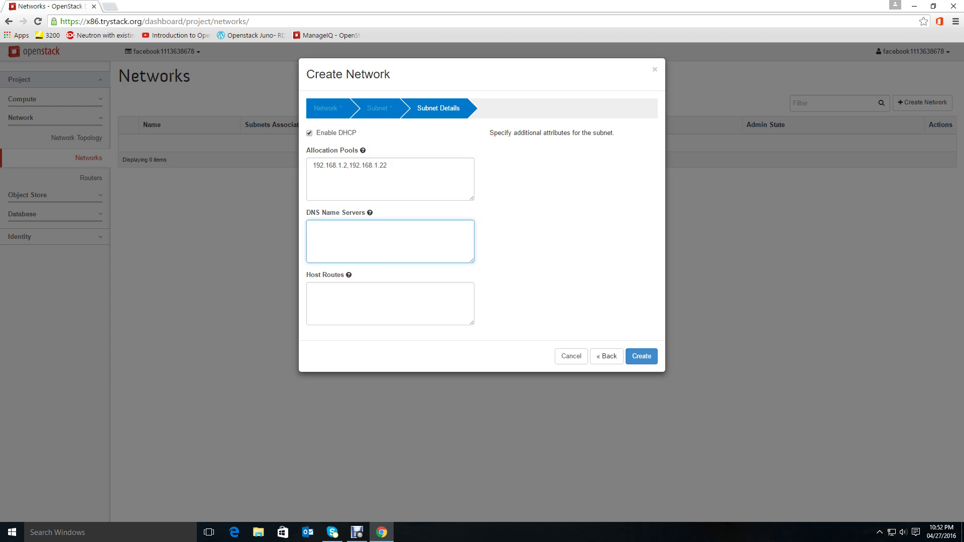
{"action": "type", "text": "8.8.8.8"}
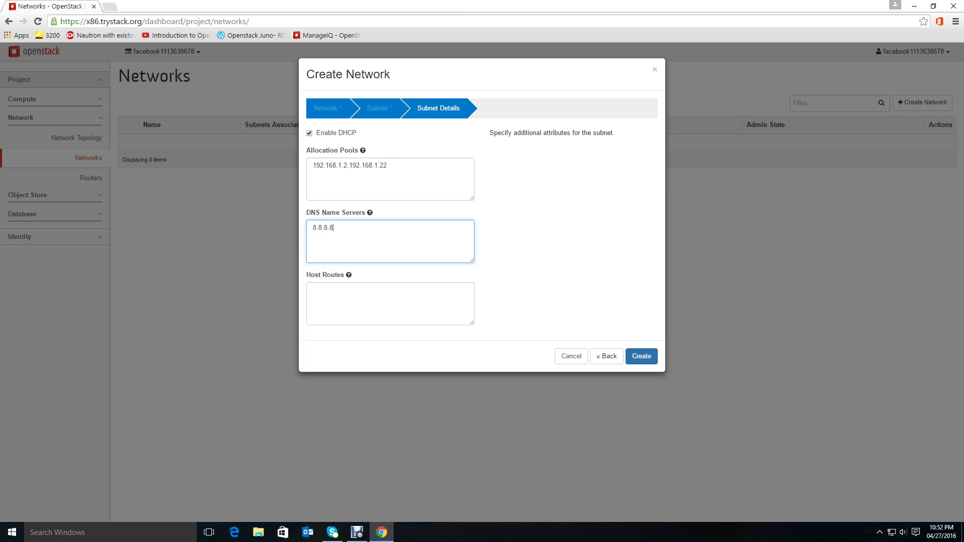
{"action": "left_click", "coordinate": [641, 357]}
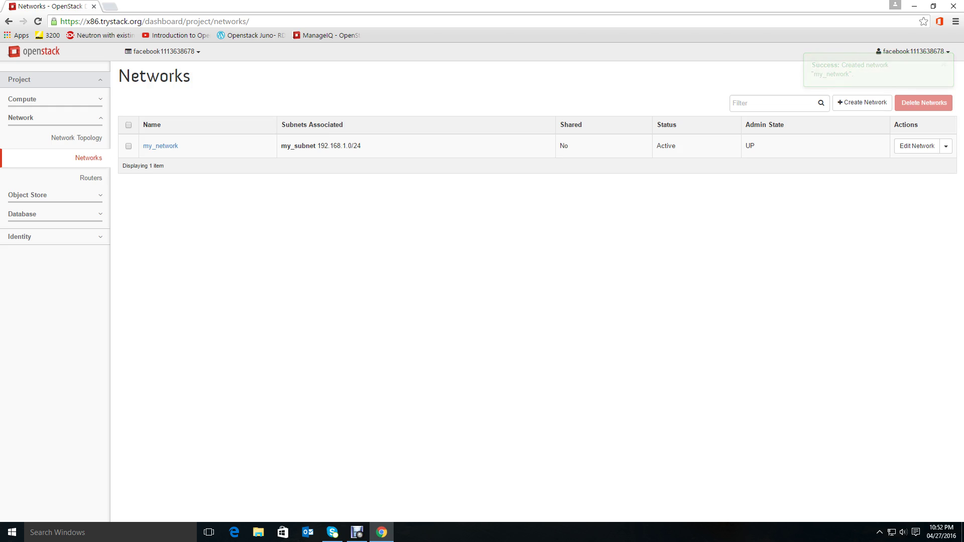
Examine the details of my_network and its subnet's network address, and check the network in the topology view
{"action": "left_click", "coordinate": [160, 146]}
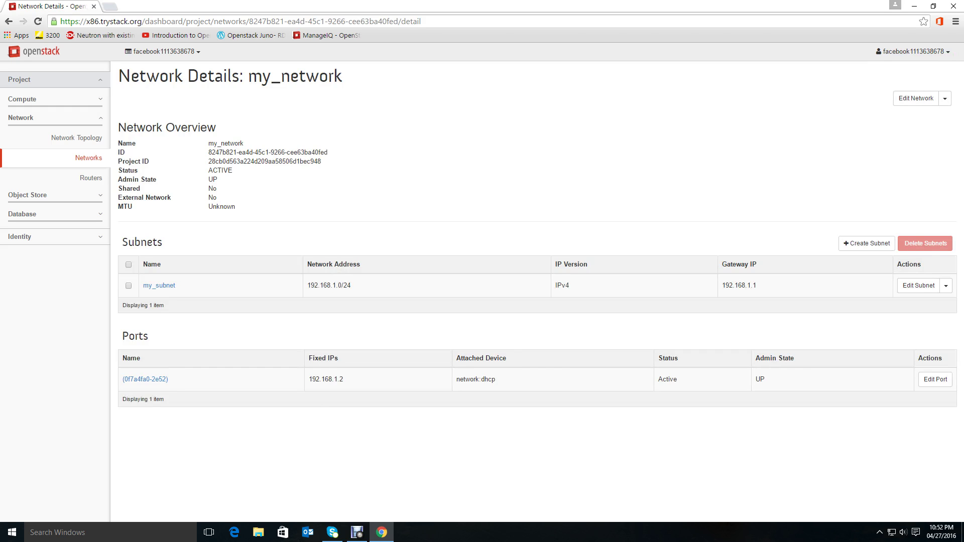
{"action": "left_click_drag", "start_coordinate": [307, 285], "coordinate": [351, 285]}
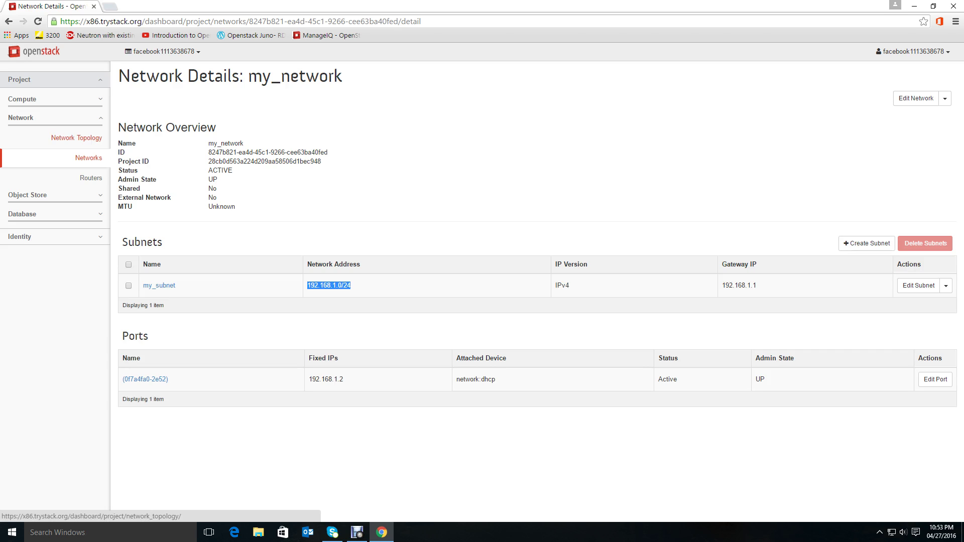
{"action": "left_click", "coordinate": [76, 138]}
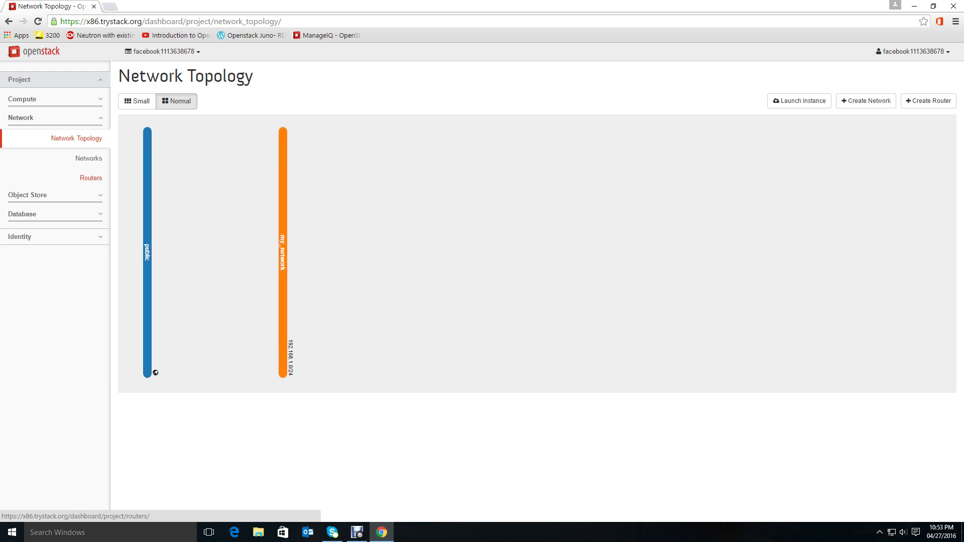
Create a router named my_router with public as its external network
{"action": "left_click", "coordinate": [91, 178]}
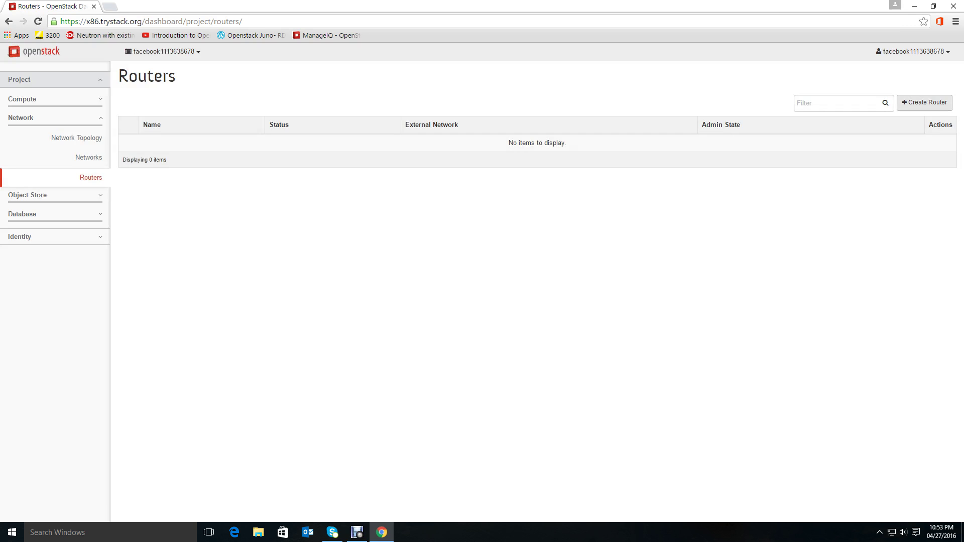
{"action": "left_click", "coordinate": [925, 104]}
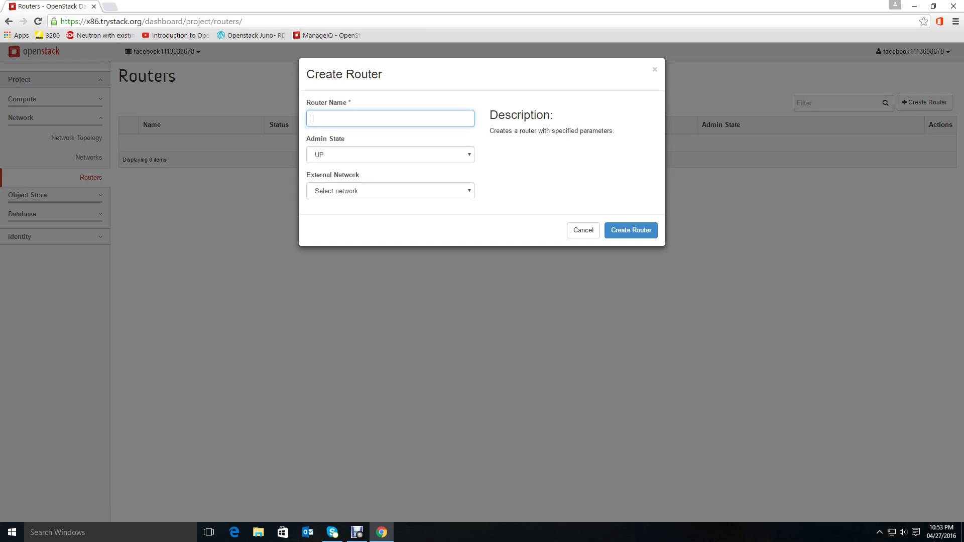
{"action": "type", "text": "m"}
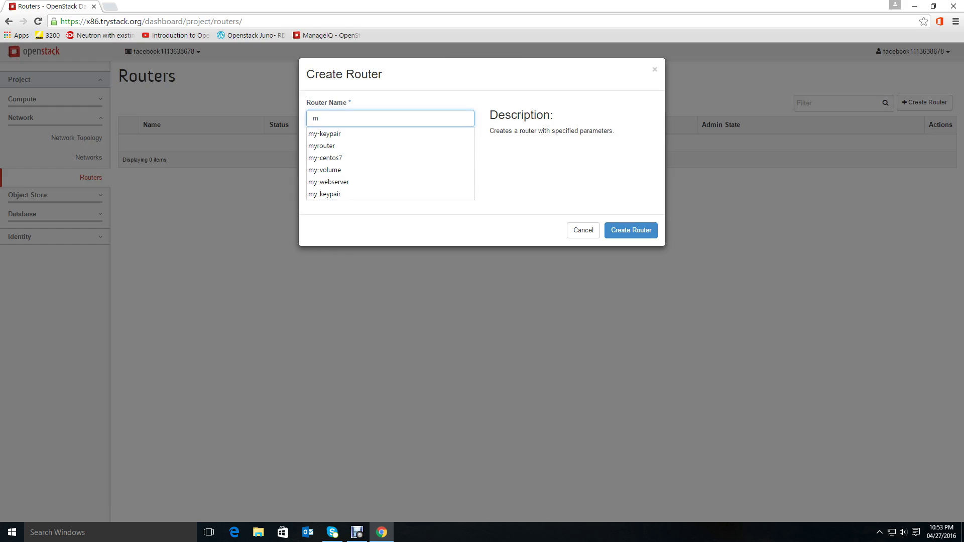
{"action": "type", "text": "y_router"}
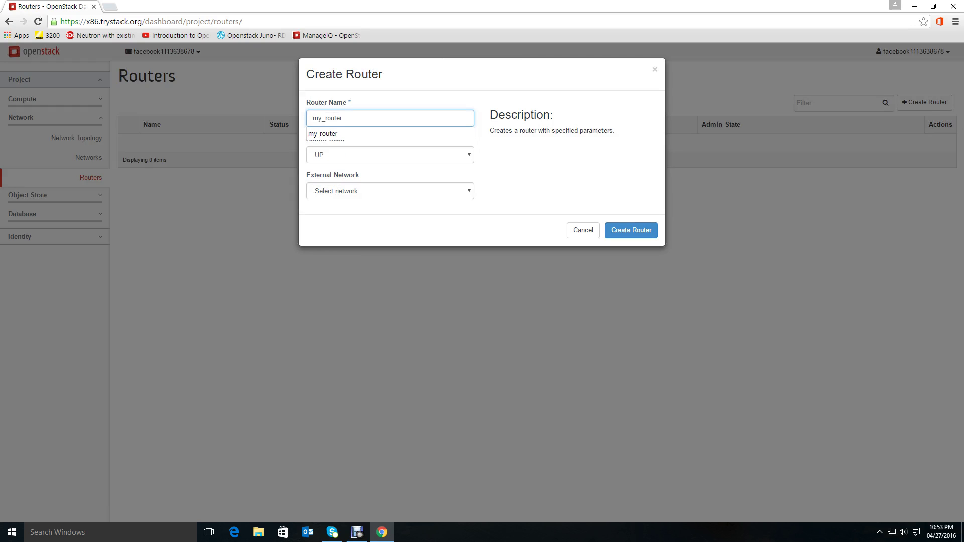
{"action": "key", "text": "Down"}
{"action": "key", "text": "Return"}
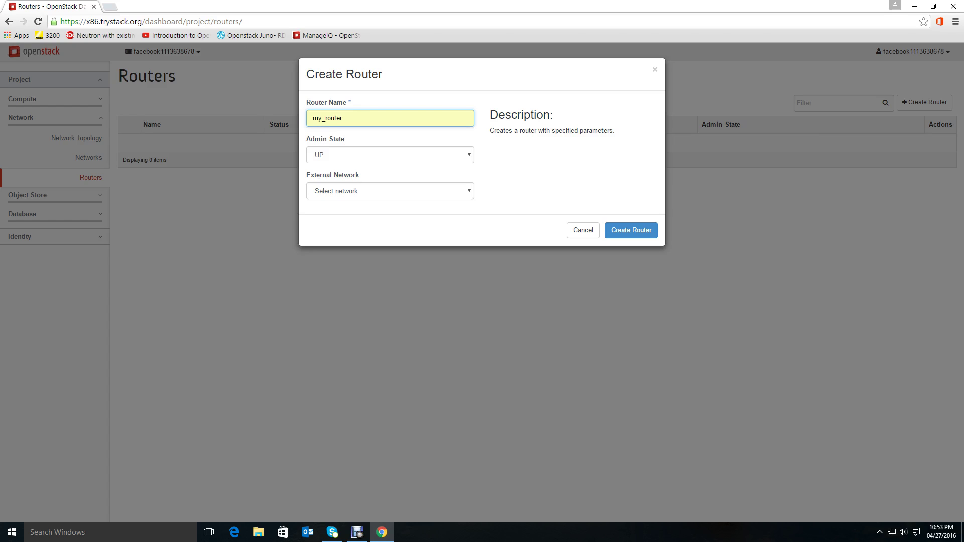
{"action": "left_click", "coordinate": [390, 191]}
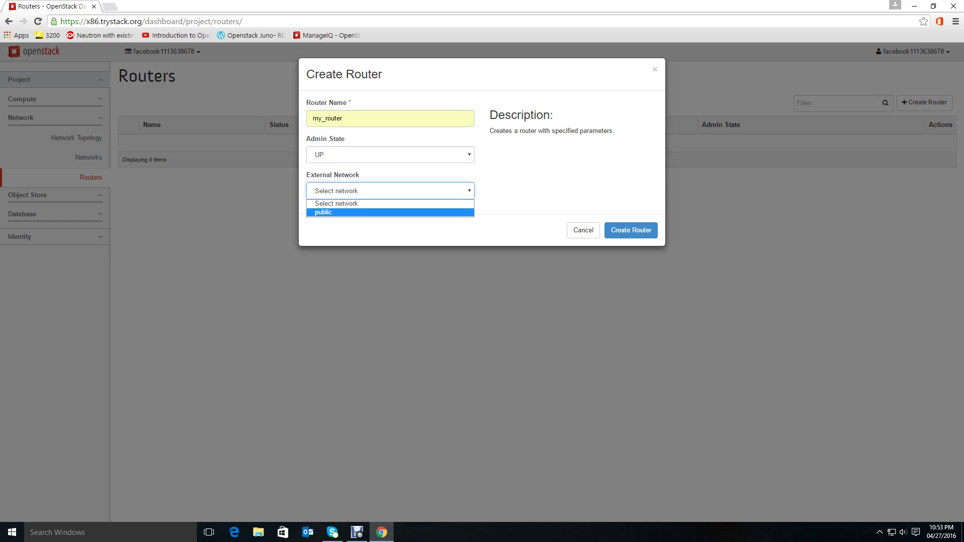
{"action": "left_click", "coordinate": [390, 213]}
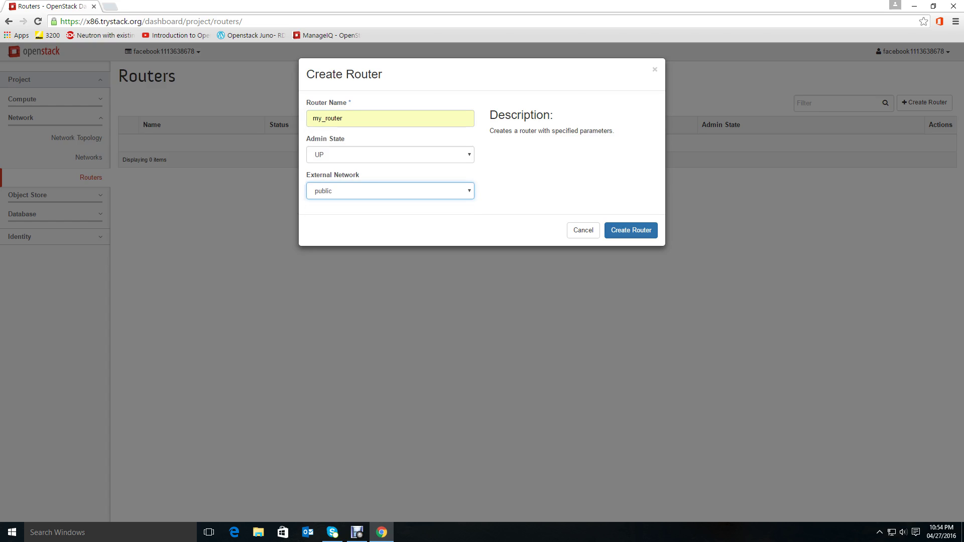
{"action": "left_click", "coordinate": [630, 230]}
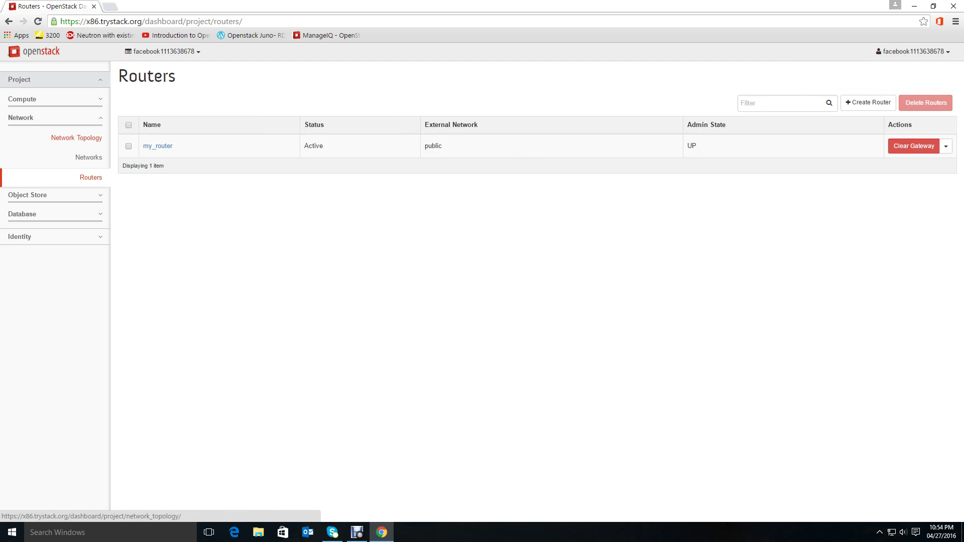
Inspect my_router's interface details in the network topology and close them
{"action": "left_click", "coordinate": [77, 138]}
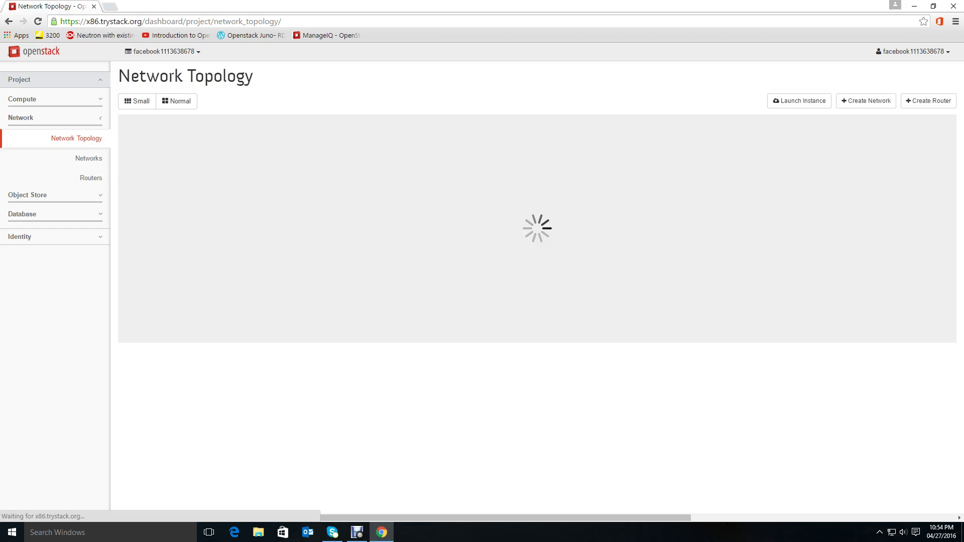
{"action": "mouse_move", "coordinate": [215, 180]}
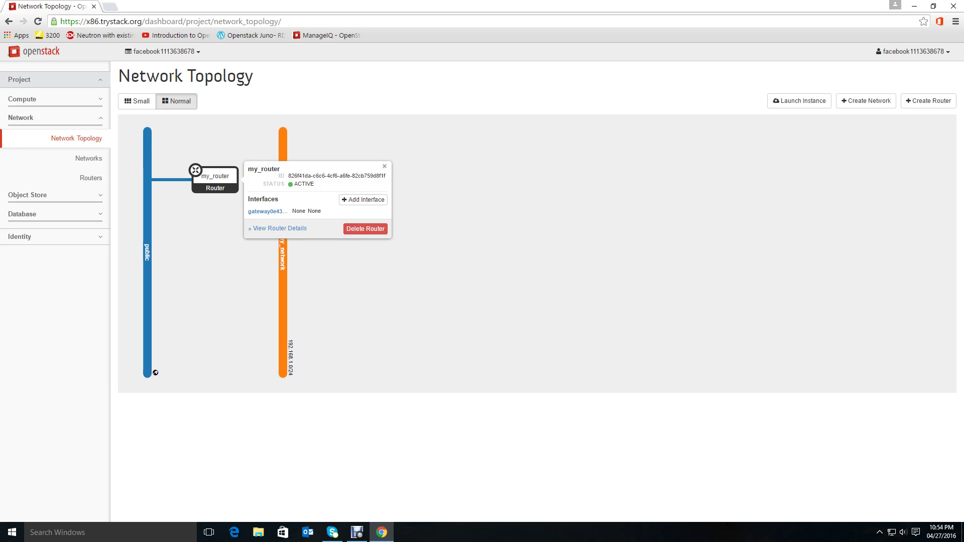
{"action": "left_click", "coordinate": [385, 166]}
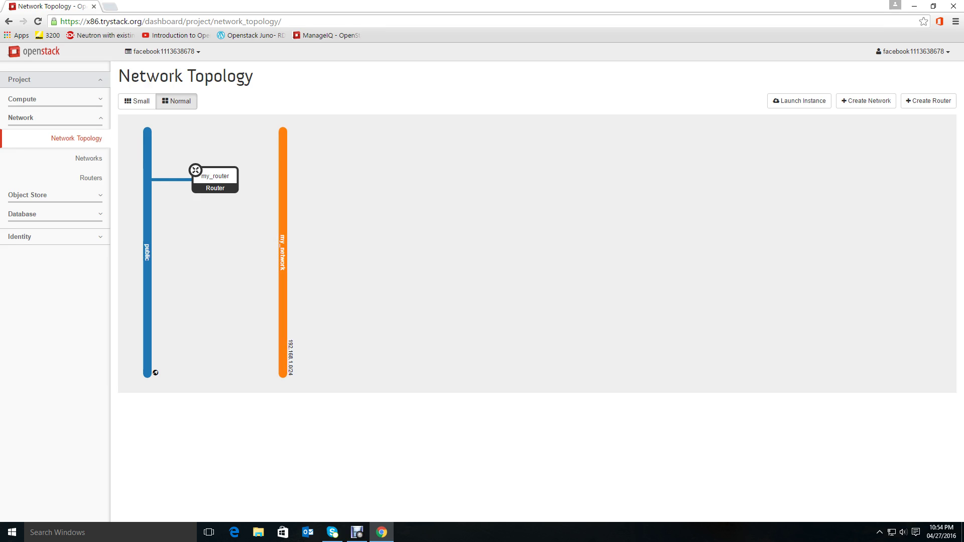
Open the router details of my_router and show its list of interfaces
{"action": "left_click", "coordinate": [215, 179]}
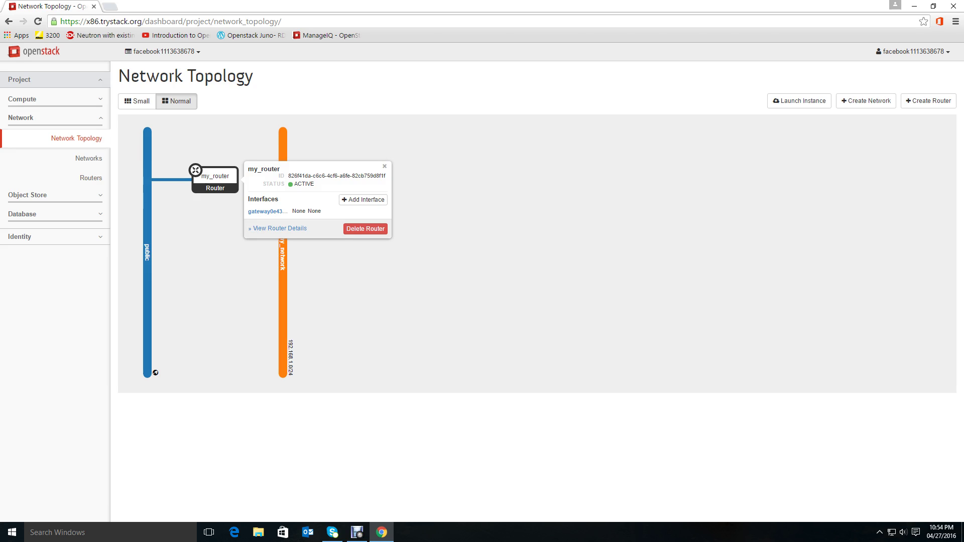
{"action": "left_click", "coordinate": [91, 178]}
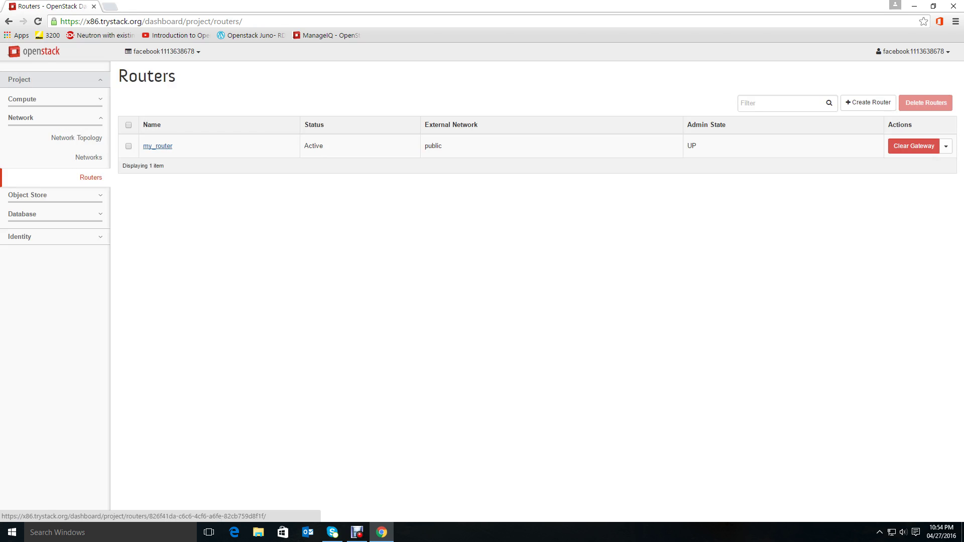
{"action": "left_click", "coordinate": [157, 145]}
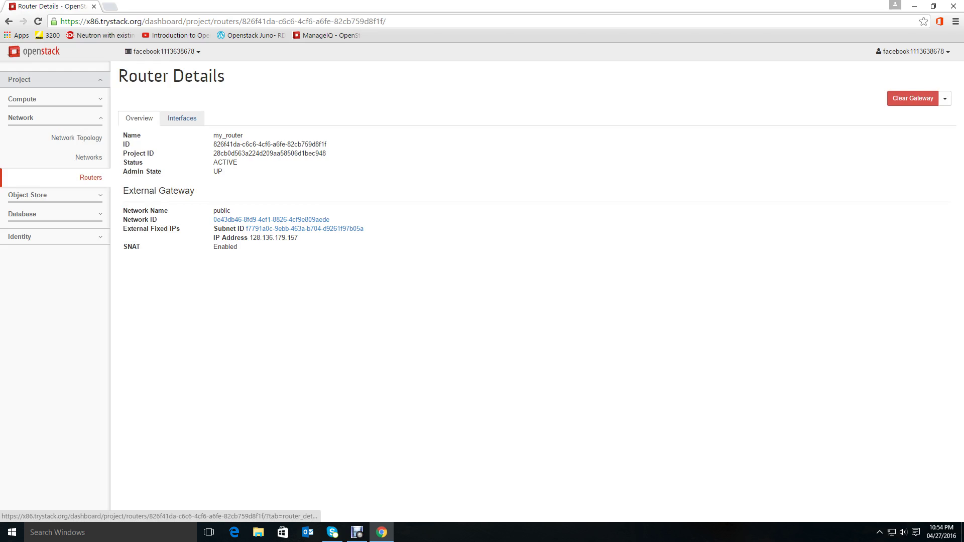
{"action": "left_click", "coordinate": [182, 118]}
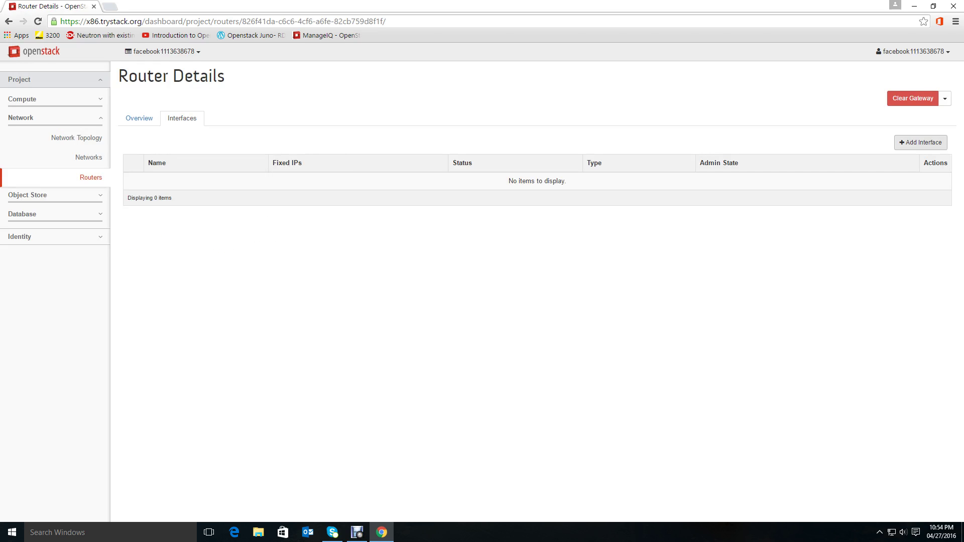
Add an interface to my_router on the my_network: 192.168.1.0/24 (my_subnet) subnet with IP address 192.168.1.1
{"action": "left_click", "coordinate": [921, 142]}
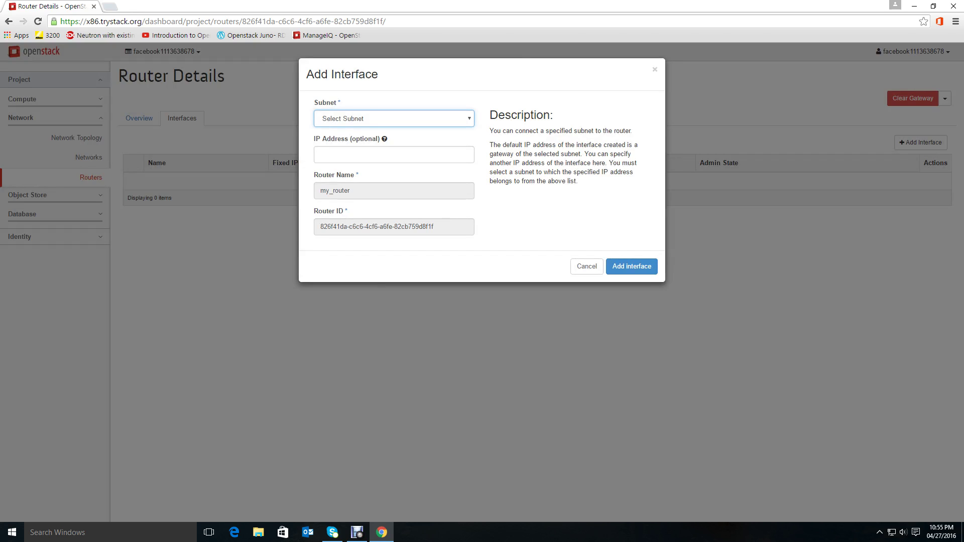
{"action": "left_click", "coordinate": [394, 119]}
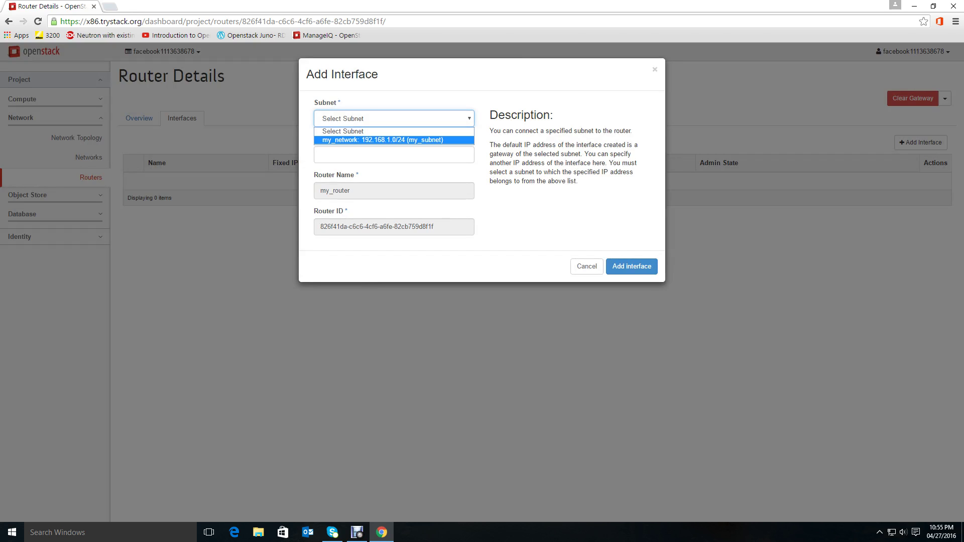
{"action": "left_click", "coordinate": [383, 139]}
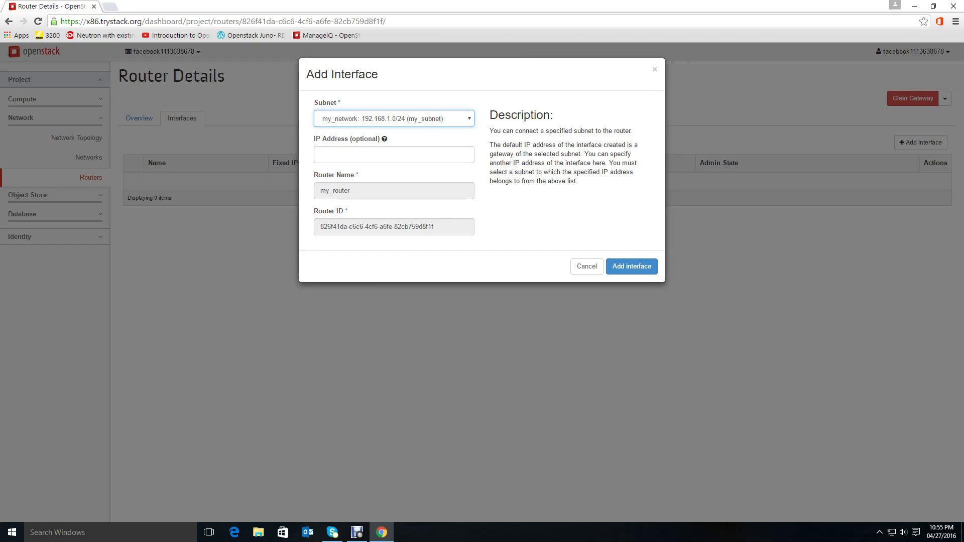
{"action": "left_click", "coordinate": [320, 155]}
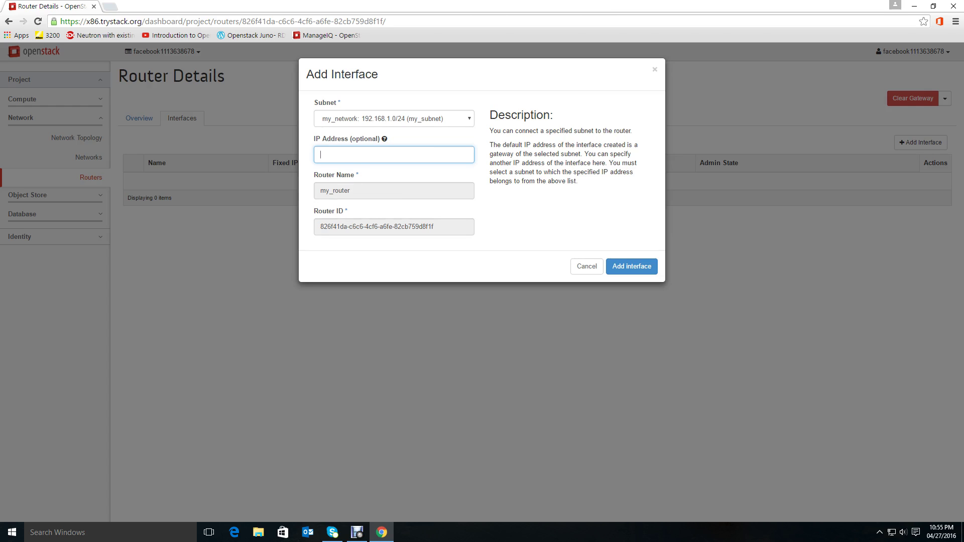
{"action": "type", "text": "192.168.1."}
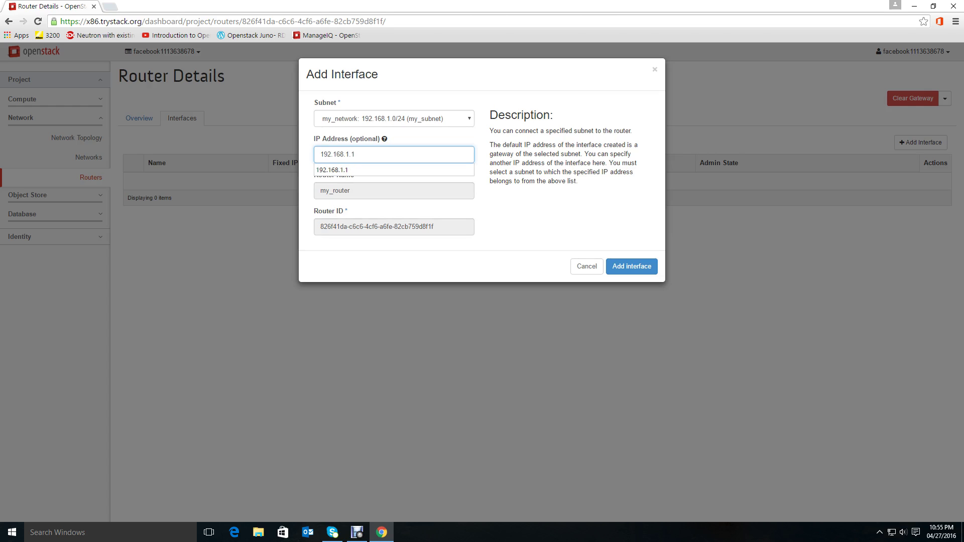
{"action": "type", "text": "1"}
{"action": "key", "text": "Down"}
{"action": "key", "text": "Return"}
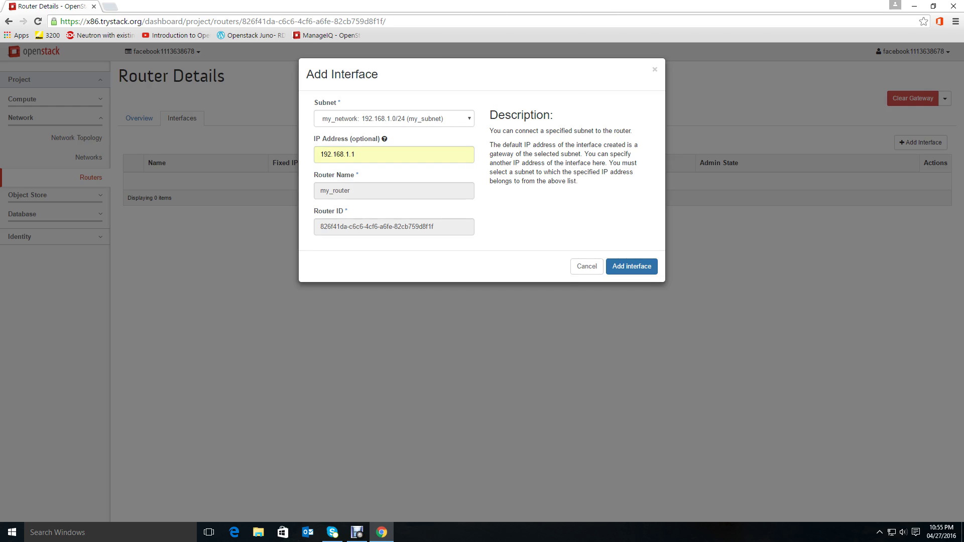
{"action": "left_click", "coordinate": [632, 266]}
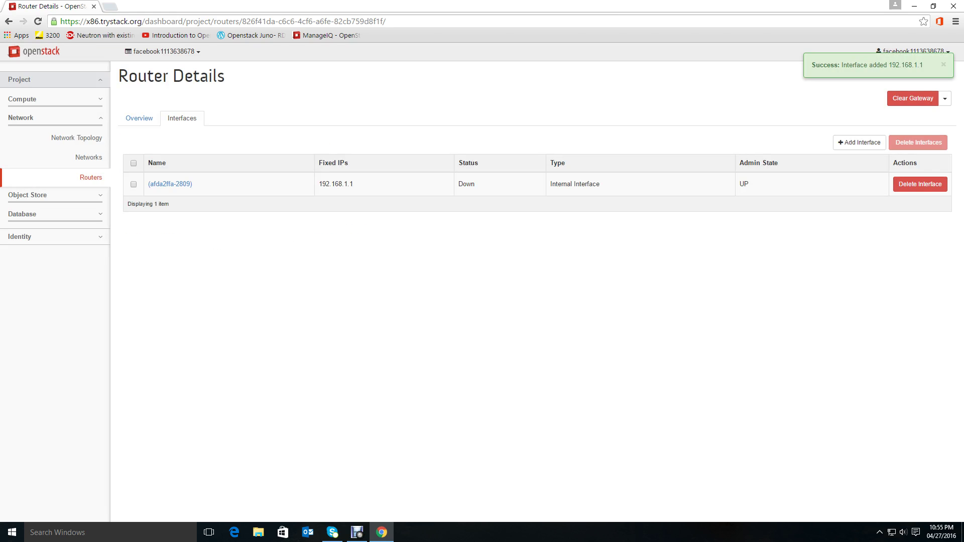
Check my_router's connection to my_network in the network topology, inspect its interface details and close them
{"action": "left_click", "coordinate": [77, 138]}
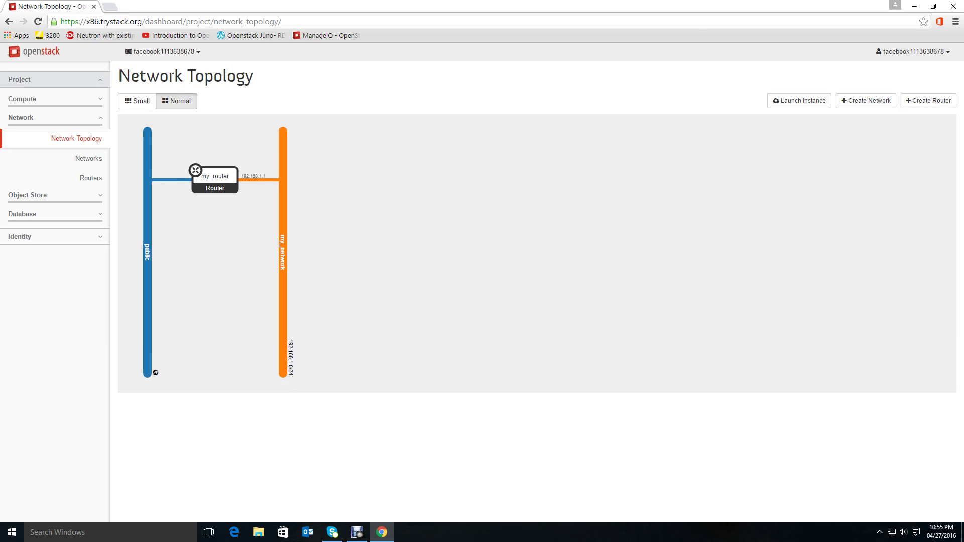
{"action": "left_click", "coordinate": [215, 178]}
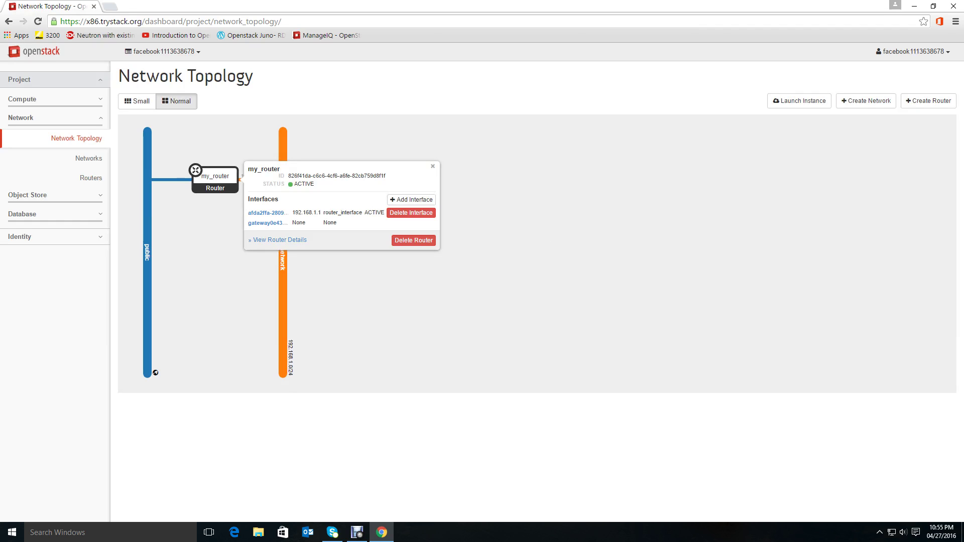
{"action": "left_click", "coordinate": [433, 166]}
{"action": "left_click", "coordinate": [433, 166]}
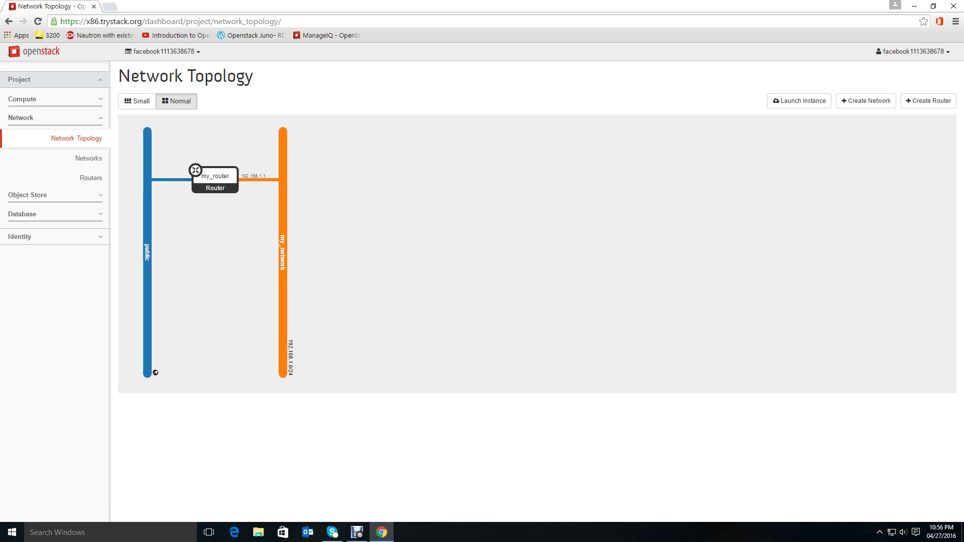
Open the project's Access & Security page among the compute resources
{"action": "left_click", "coordinate": [22, 99]}
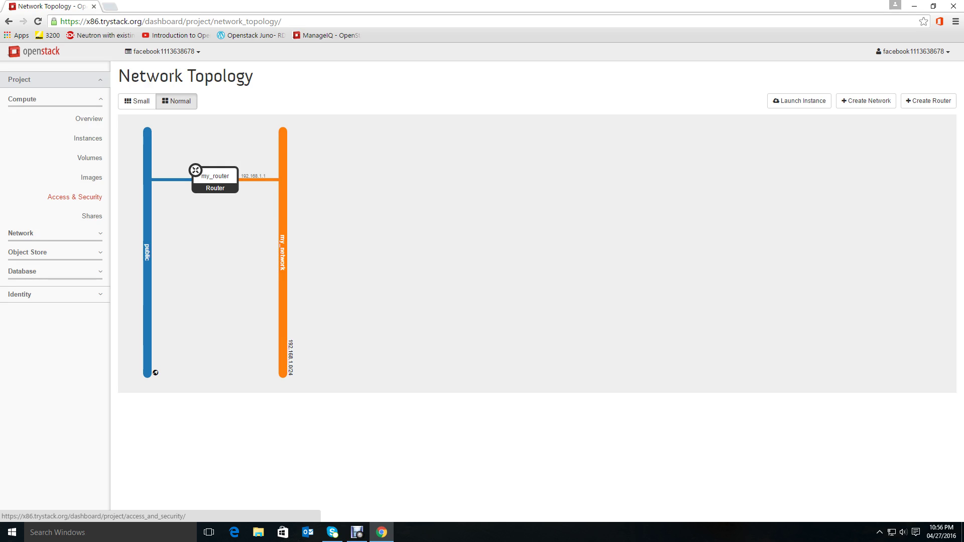
{"action": "left_click", "coordinate": [75, 197]}
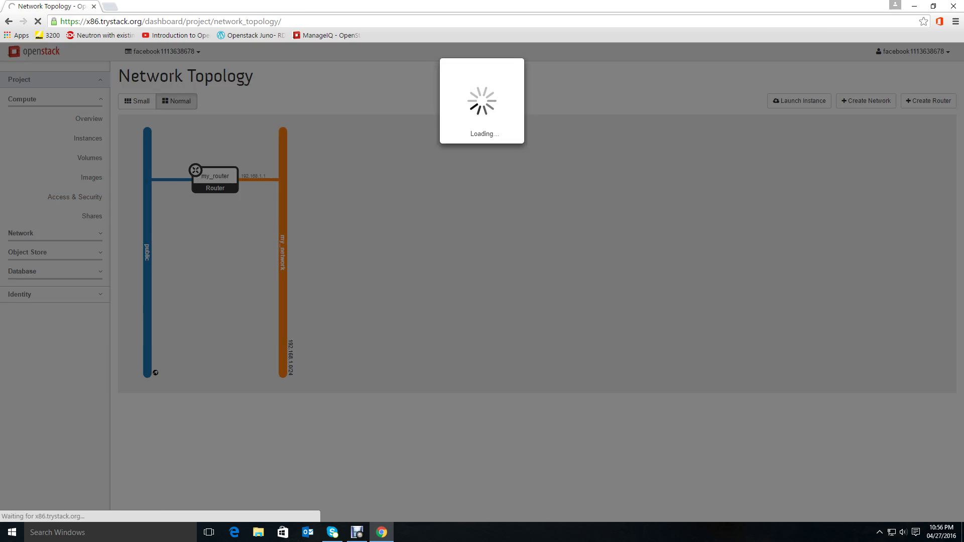